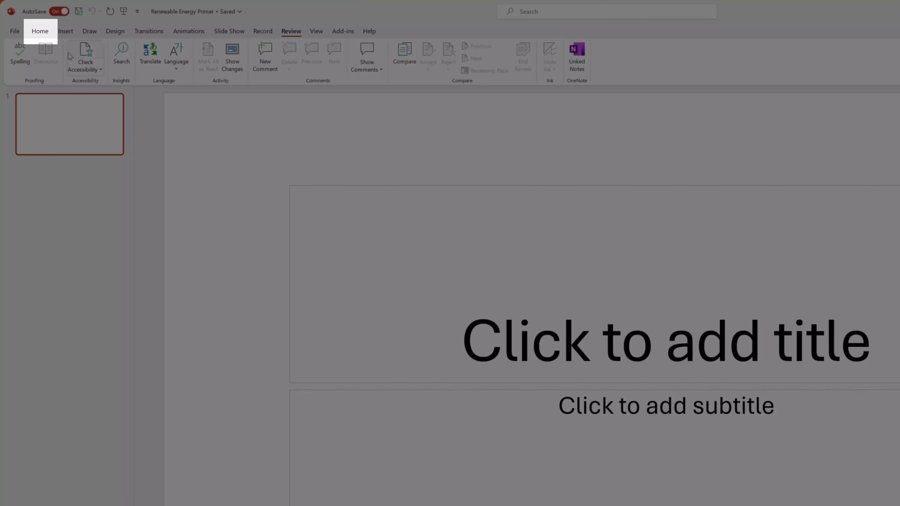
Open the Copilot pane from the Home tab beside the blank title slide
left_click(41, 33)
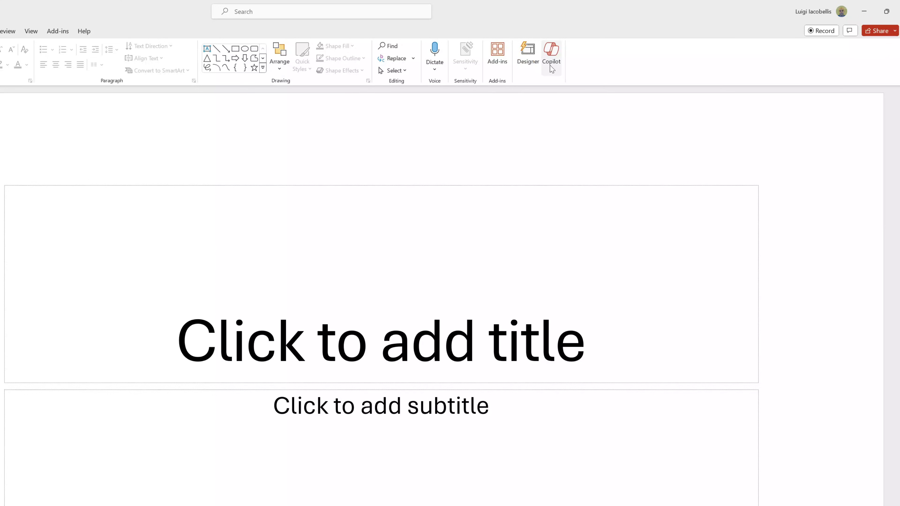
left_click(551, 53)
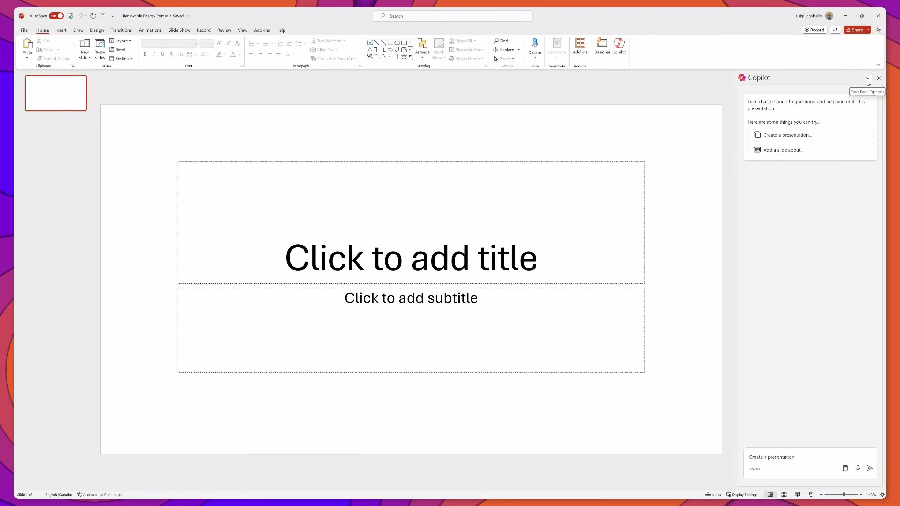
Widen the Copilot pane, then move it off the right side and dock it at the left edge
left_click(867, 82)
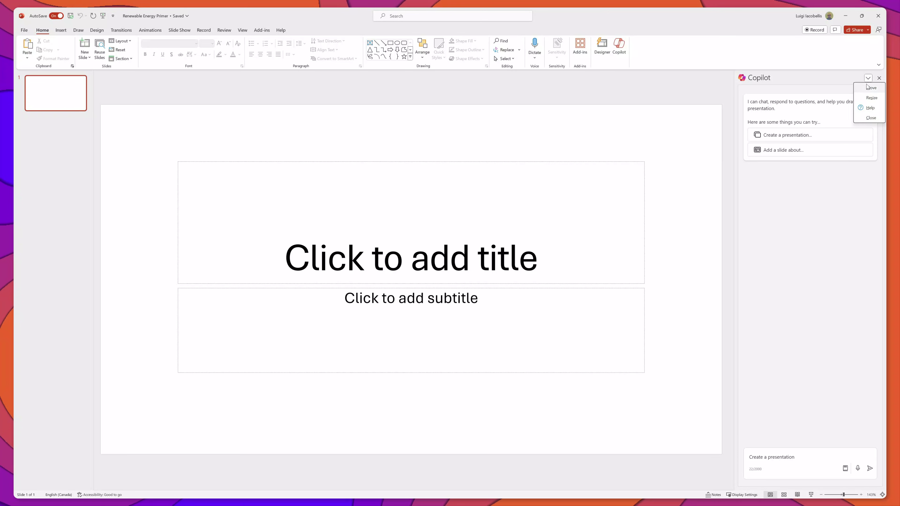
left_click(870, 99)
left_click_drag(734, 280, 671, 290)
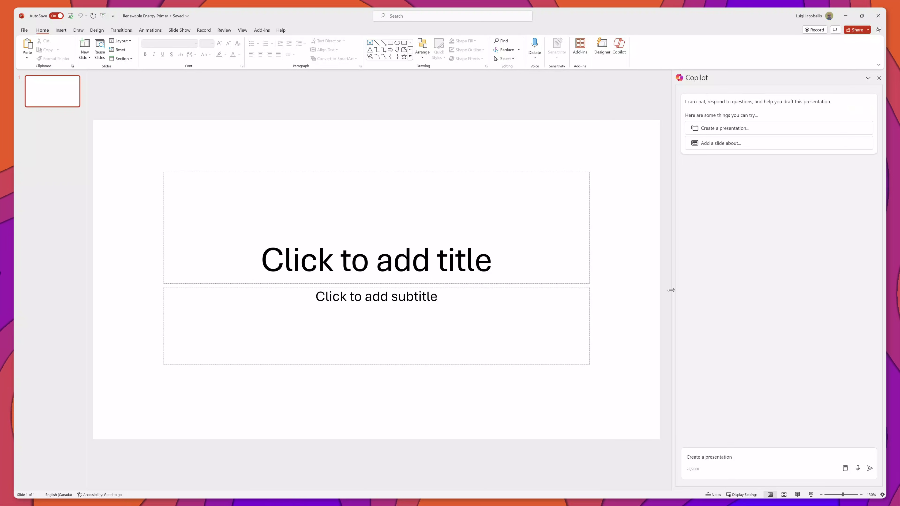
left_click(868, 78)
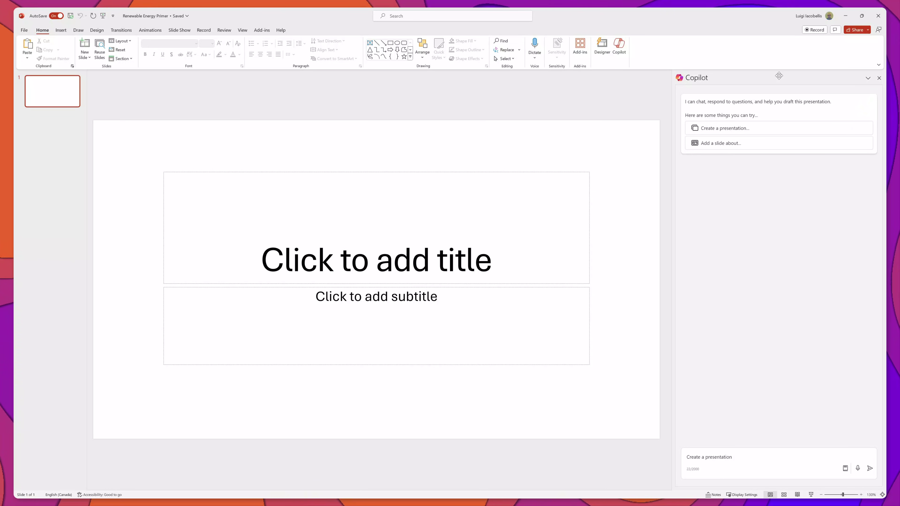
left_click_drag(758, 78, 227, 84)
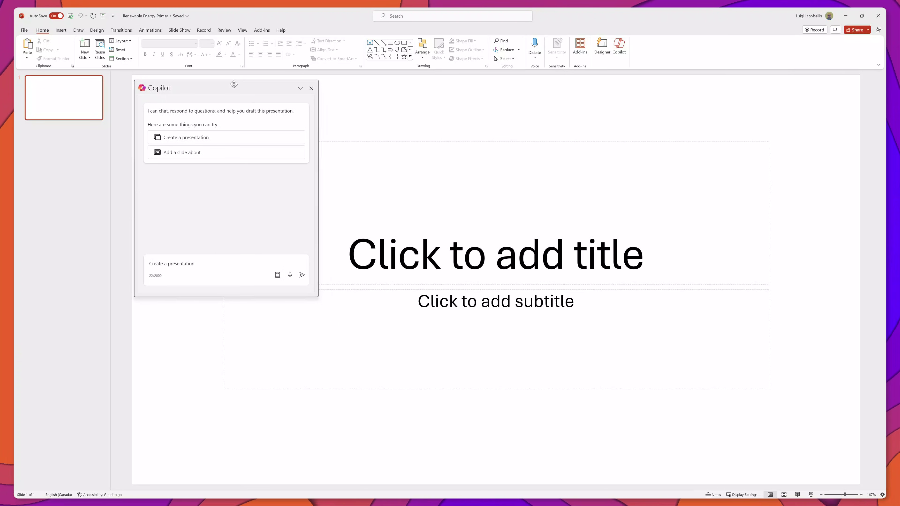
left_click_drag(235, 86, 15, 94)
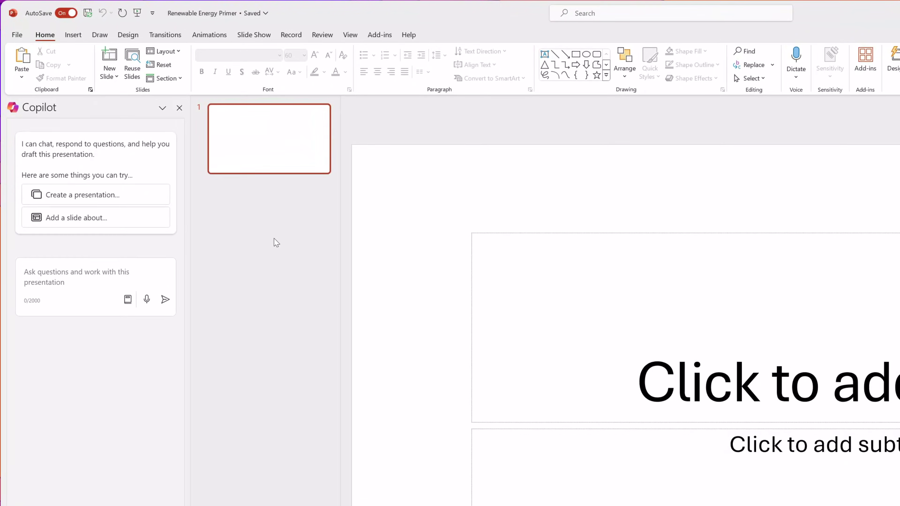
Send Copilot the pasted prompt for a five-slide 'The Future of Renewable Energy' deck
type("Create a new presentation on ‘The Future of Renewable Energy’ highlighting the latest trends, technologies, and challenges.\"")
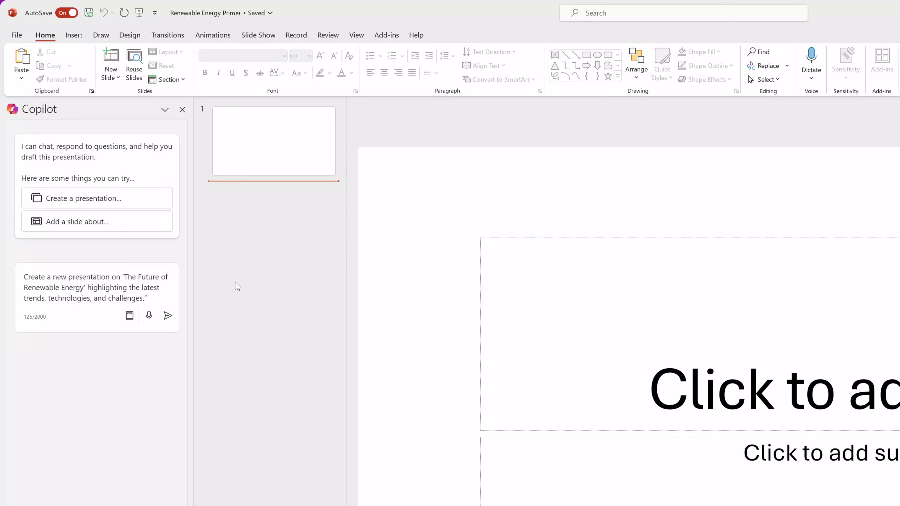
left_click(170, 317)
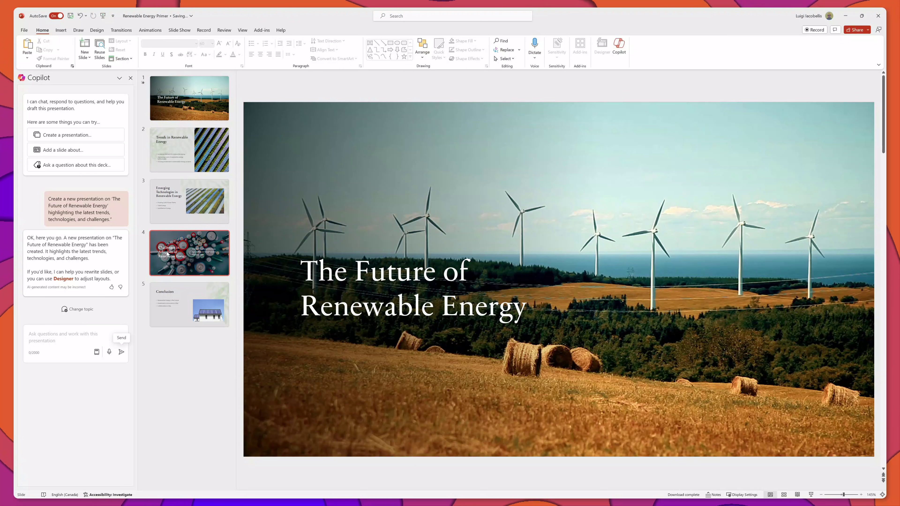
Step through the title, Trends, Emerging Technologies, Challenges and Conclusion slides
left_click(193, 84)
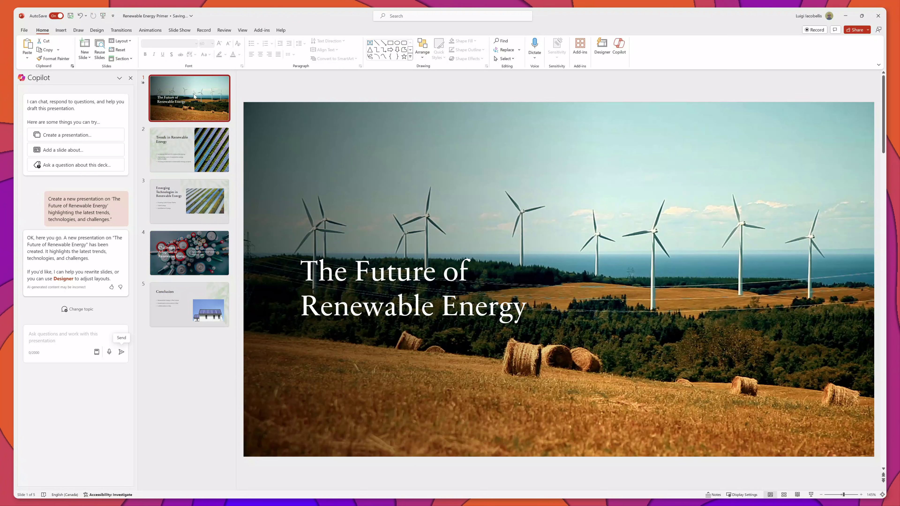
left_click(199, 137)
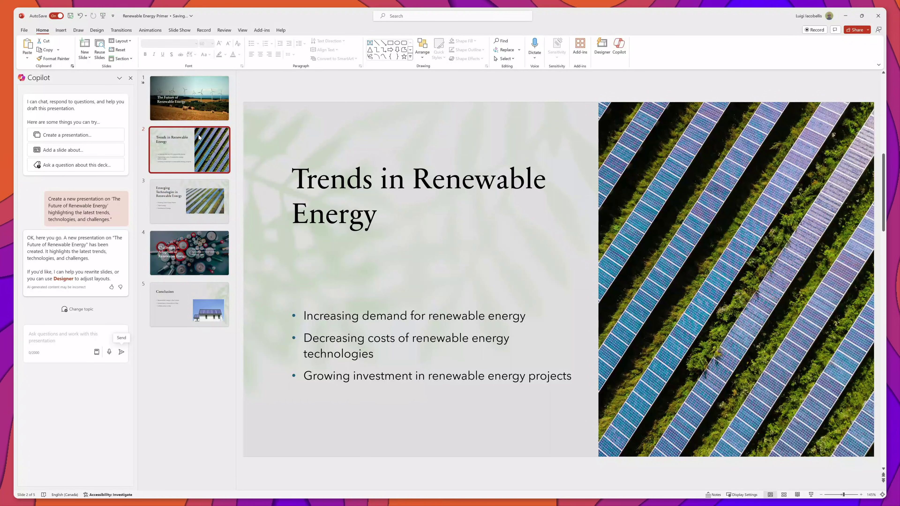
key("Down")
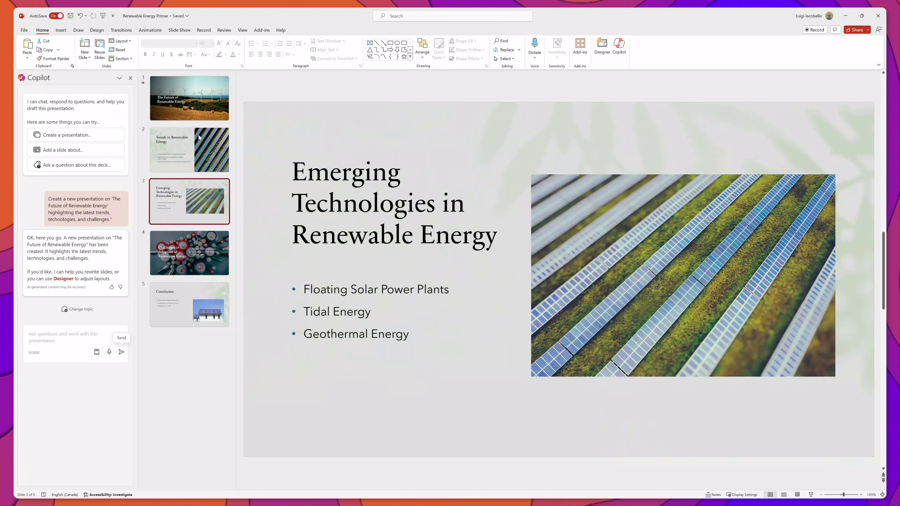
key("Down")
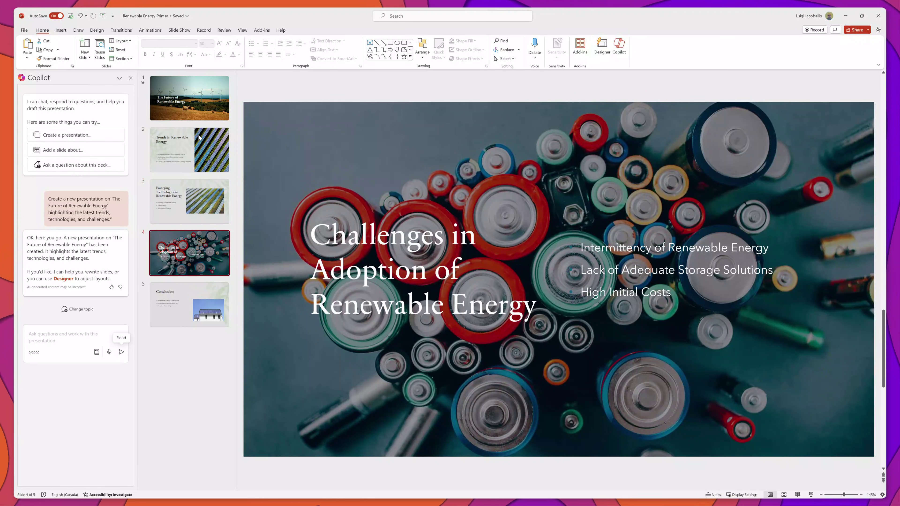
key("Down")
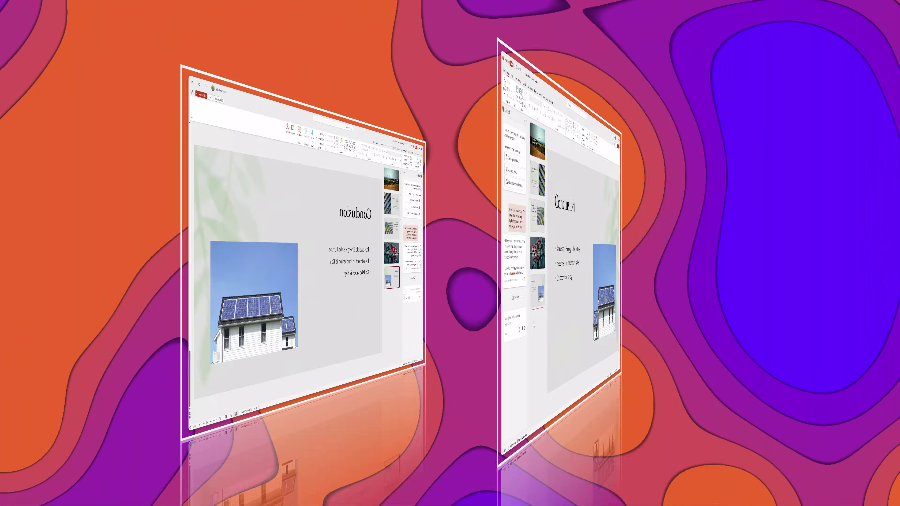
left_click(170, 351)
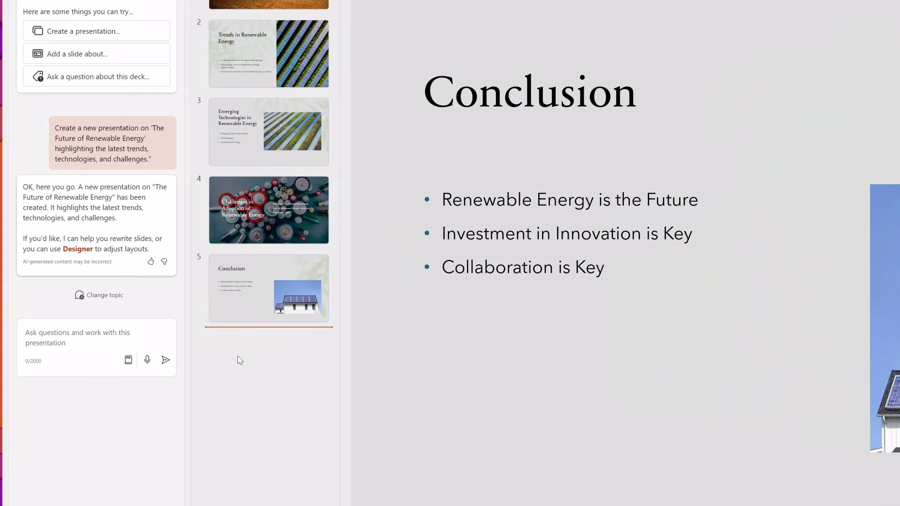
Ask Copilot to 'Add a slide that features a list of countries that produce the most renewable energy'
type("Add a slide that features a list of countries that produce the most renewable energy")
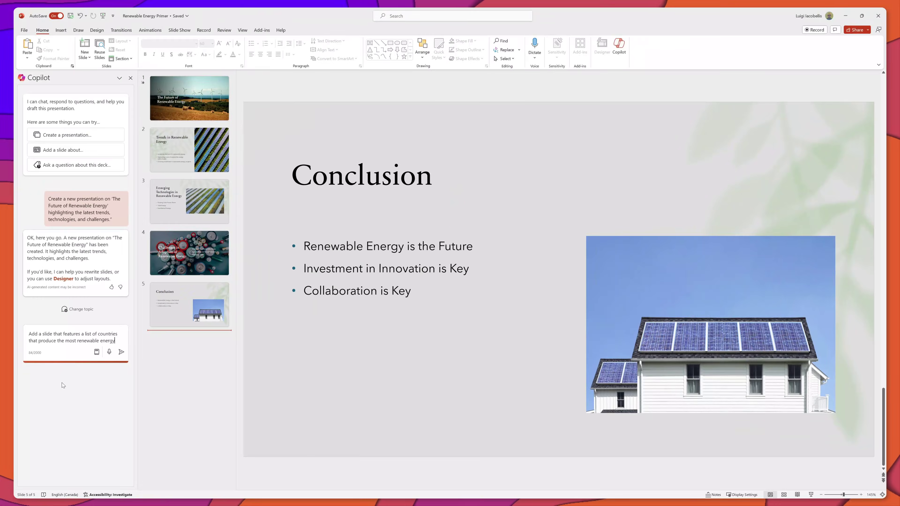
key("Return")
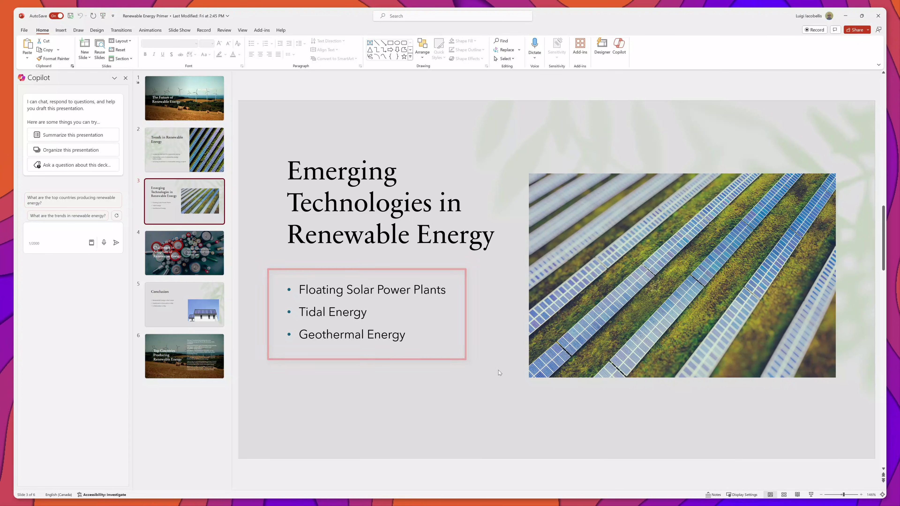
Ask Copilot to 'Update this slide to describe what each of the three bullets are'
type("Update this slide to describe what each of the three bullets are")
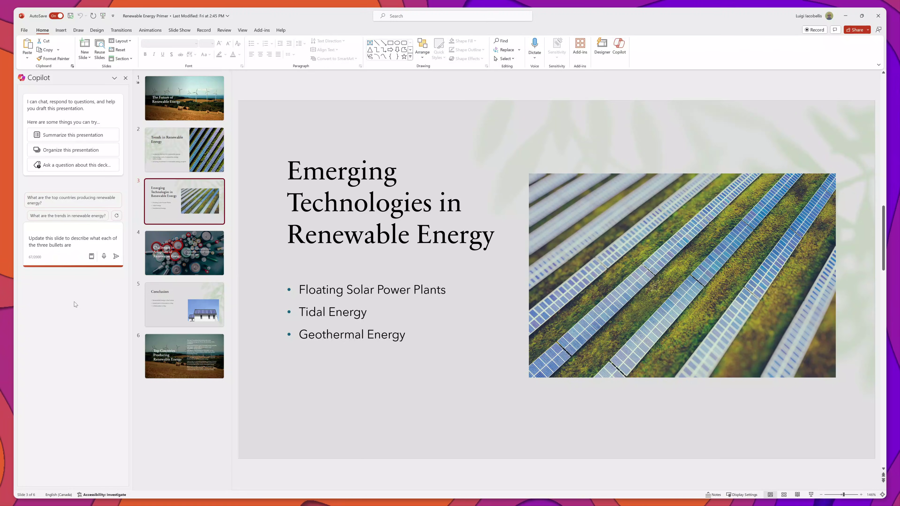
key("Return")
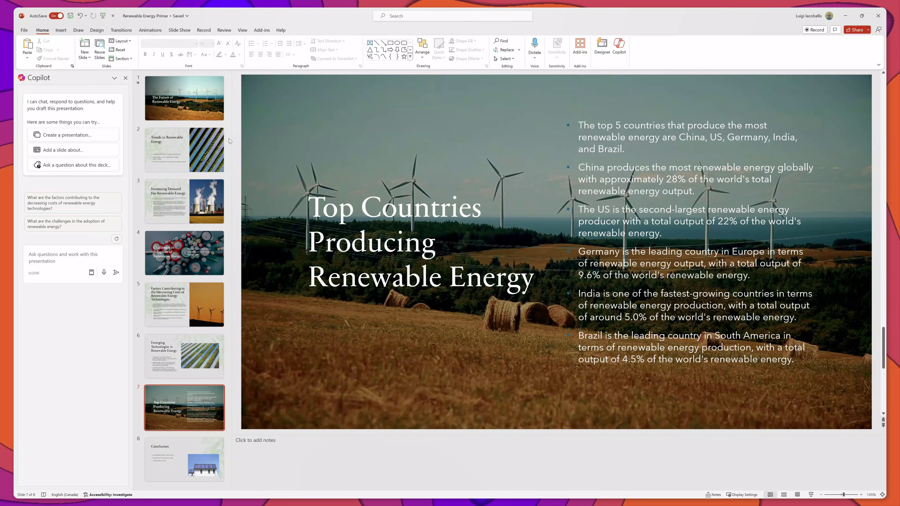
Move the title slide to third, Conclusion to first, and Top Countries up one place
left_click_drag(184, 100, 182, 211)
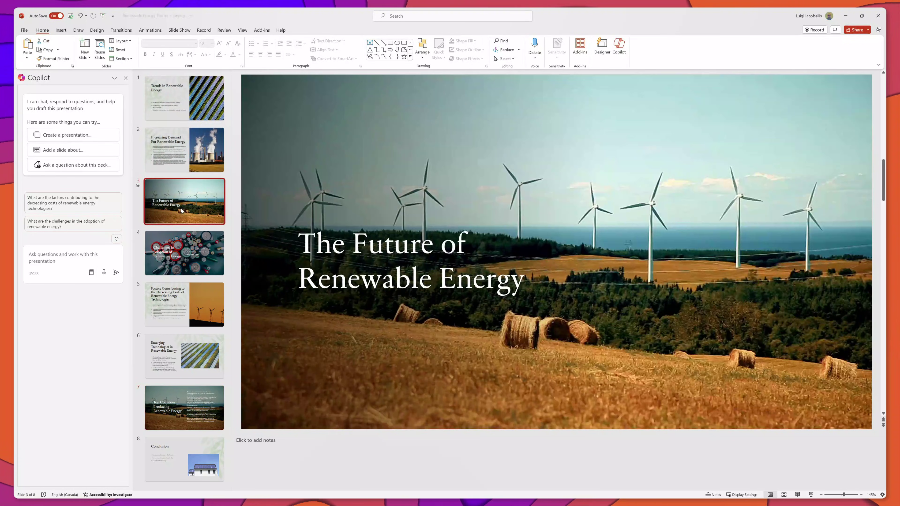
left_click_drag(185, 461, 188, 100)
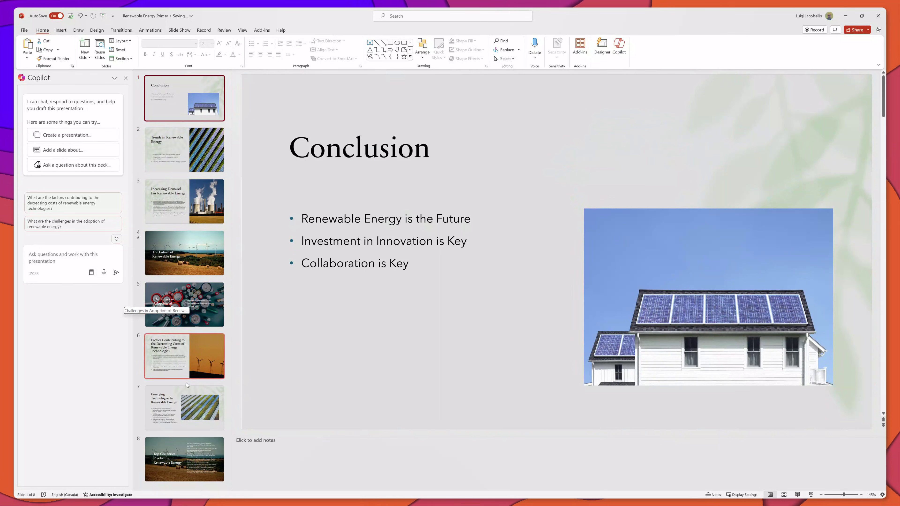
left_click_drag(191, 445, 185, 384)
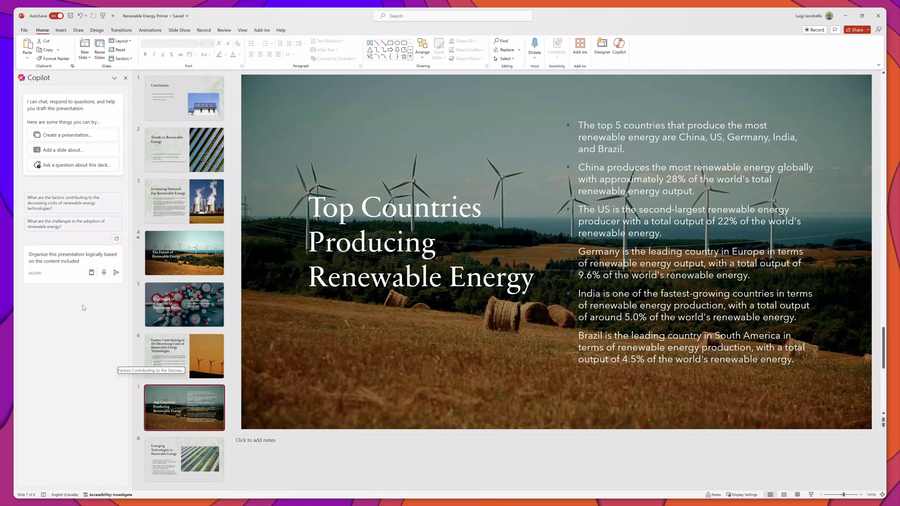
Send Copilot the request to organize the presentation logically
left_click(117, 273)
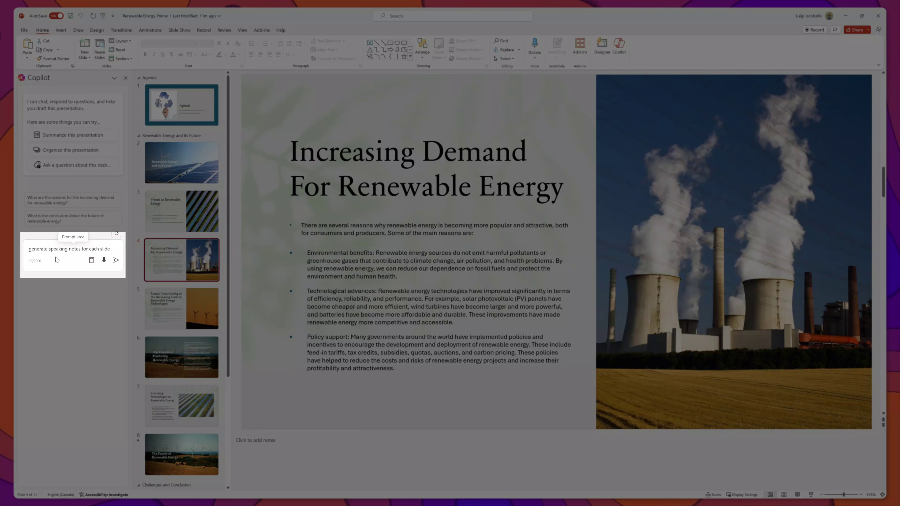
Request speaking notes for every slide, then send 'Summarize the key points of the presentation'
left_click(116, 260)
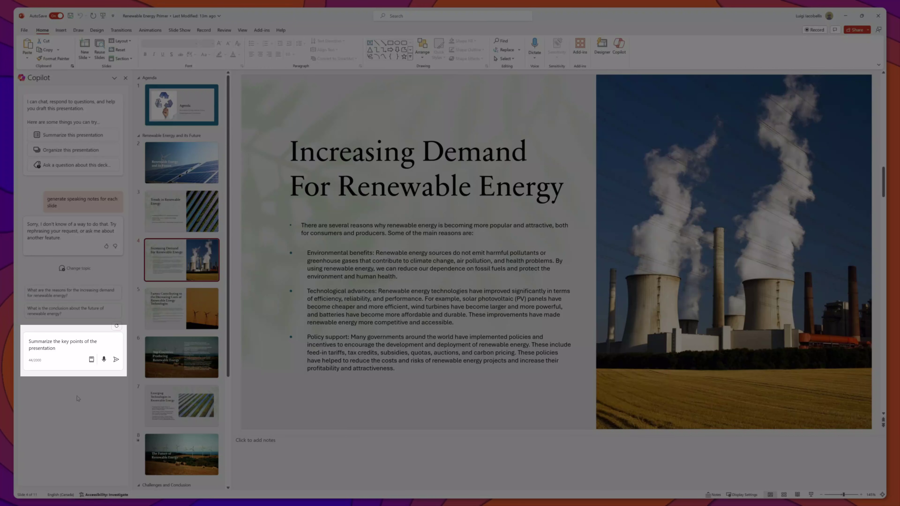
key("Return")
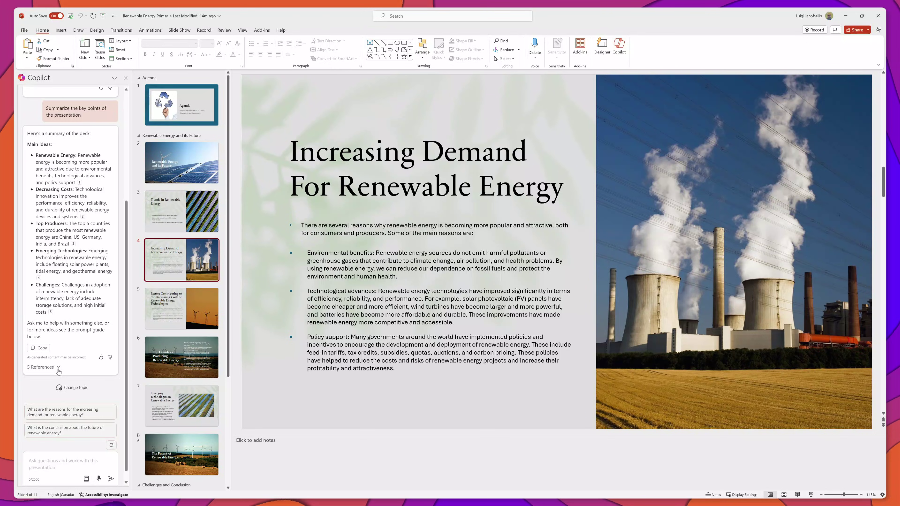
Expand the summary's 5 References and open reference 2 to view its source slide
left_click(58, 369)
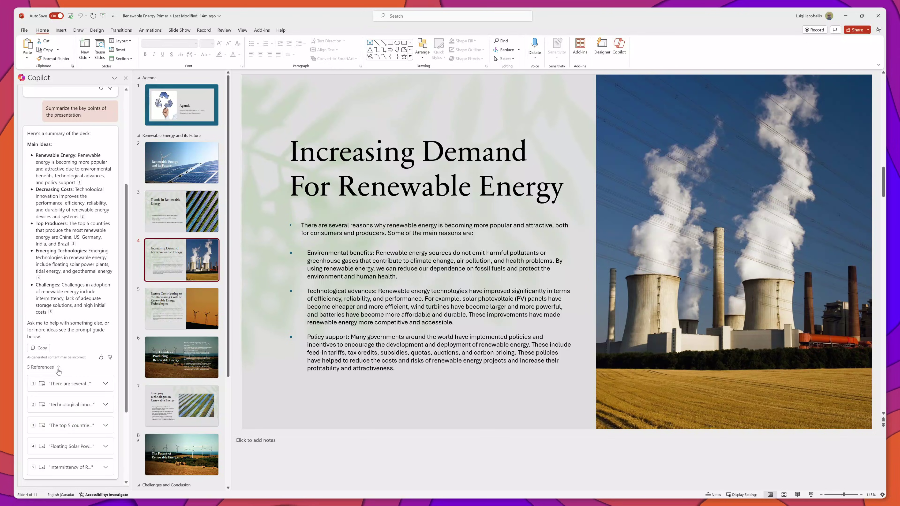
left_click(64, 405)
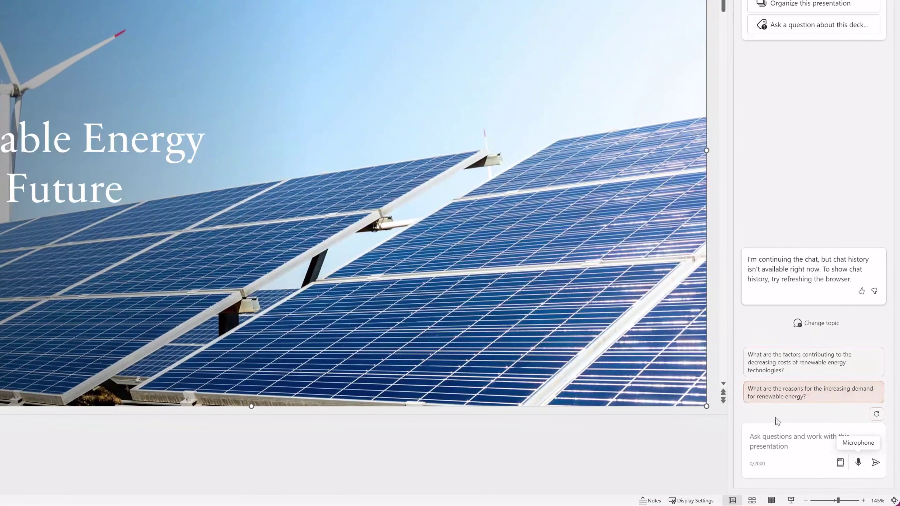
Browse Copilot's full prompt gallery and its categories, then go to Copilot Lab on the web
left_click(840, 463)
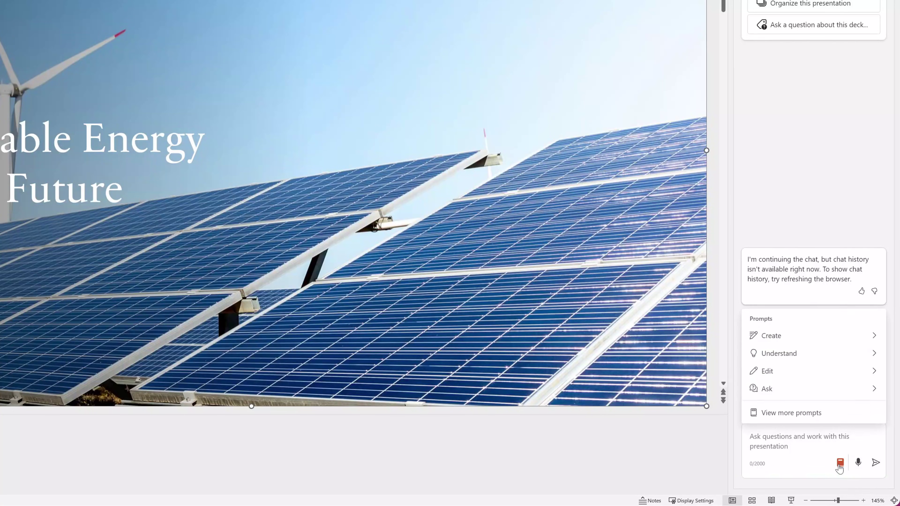
left_click(811, 413)
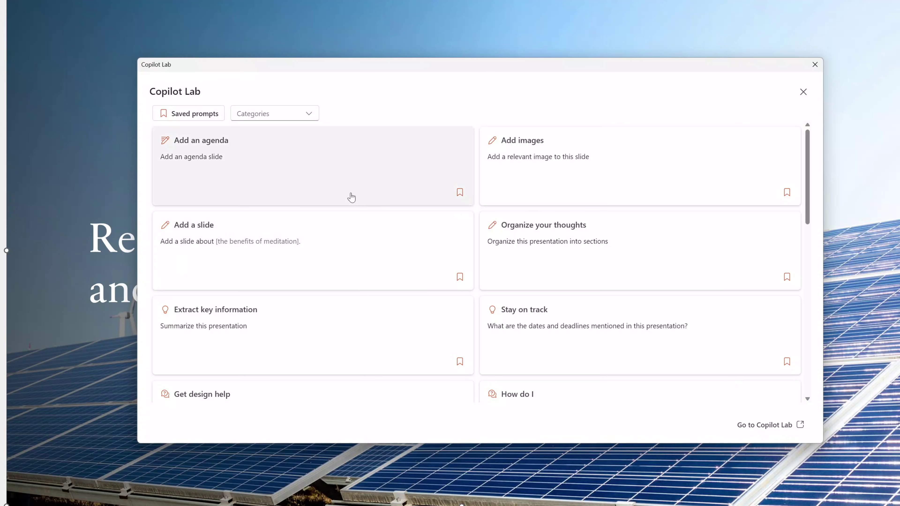
scroll(520, 288, "down", 2)
scroll(518, 287, "up", 2)
left_click(311, 117)
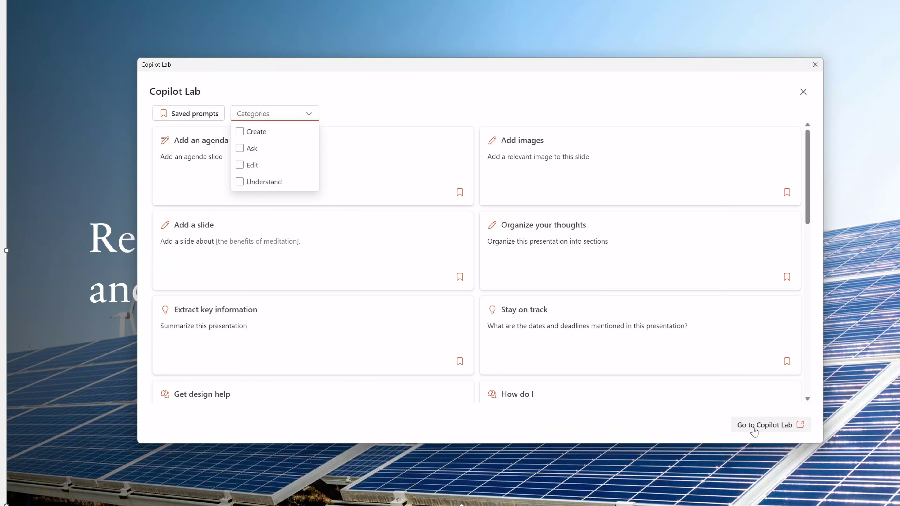
left_click(754, 425)
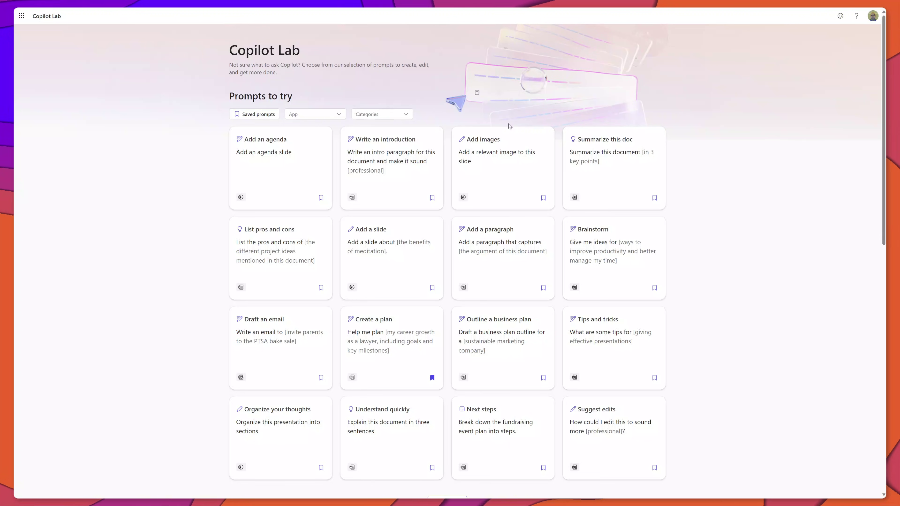
Filter Copilot Lab's prompts by the PowerPoint app and scroll through the results
left_click(338, 115)
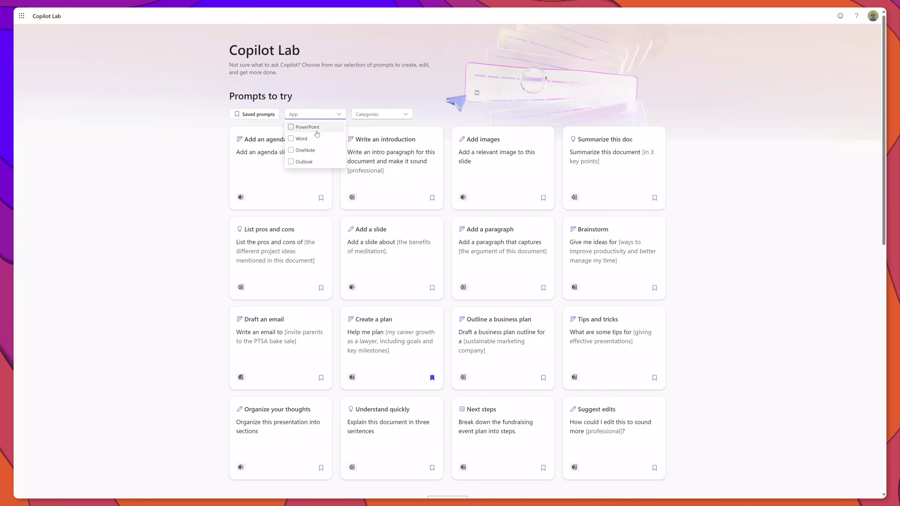
left_click(308, 128)
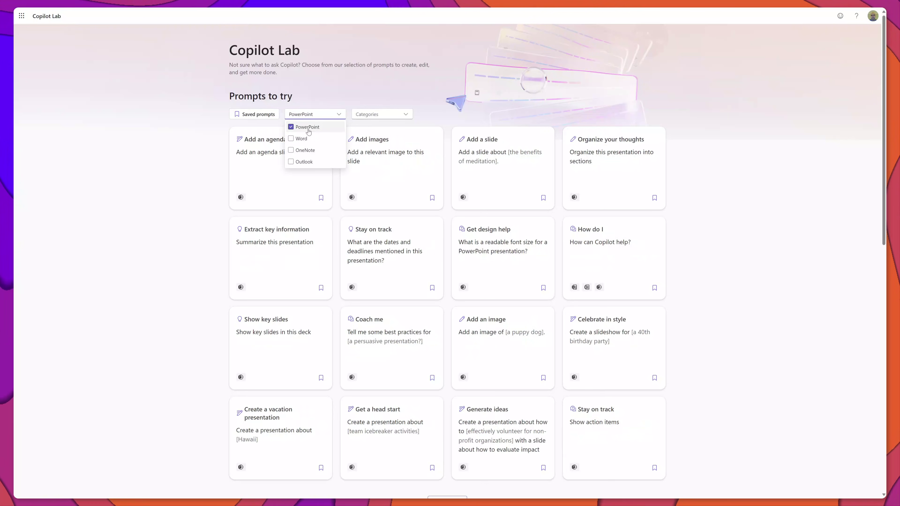
left_click(711, 198)
scroll(711, 198, "down", 3)
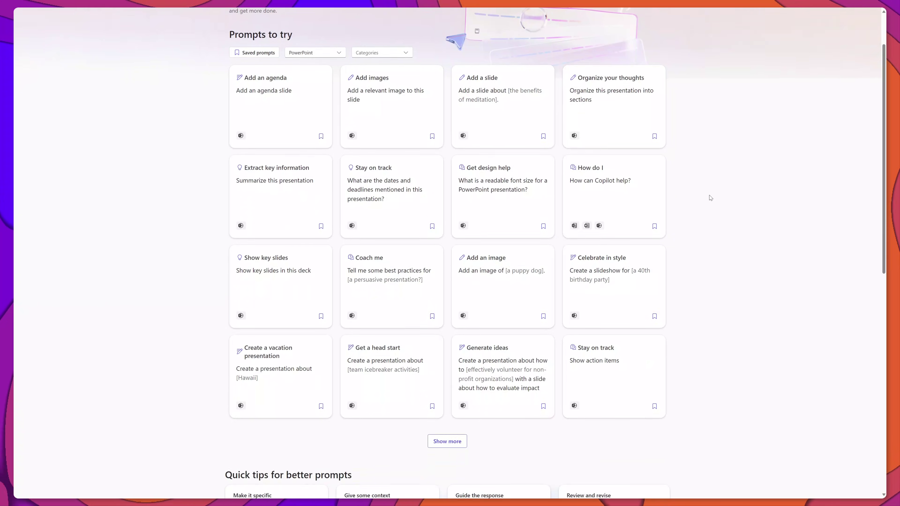
scroll(711, 199, "up", 3)
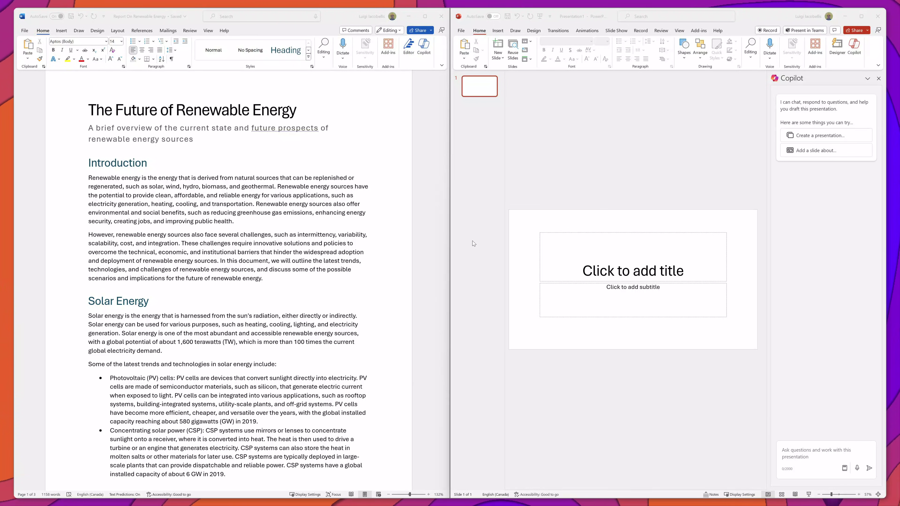
Copy a share link to the Word report 'The Future of Renewable Energy'
left_click(432, 31)
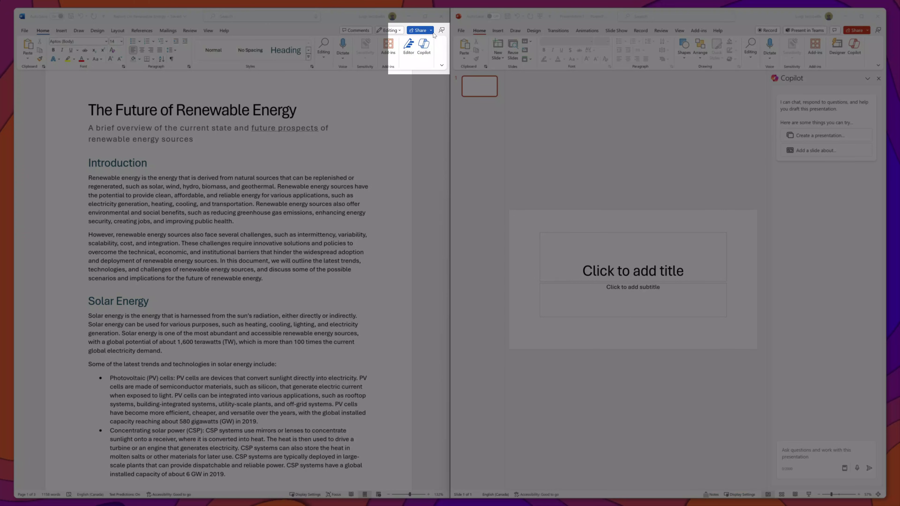
left_click(433, 31)
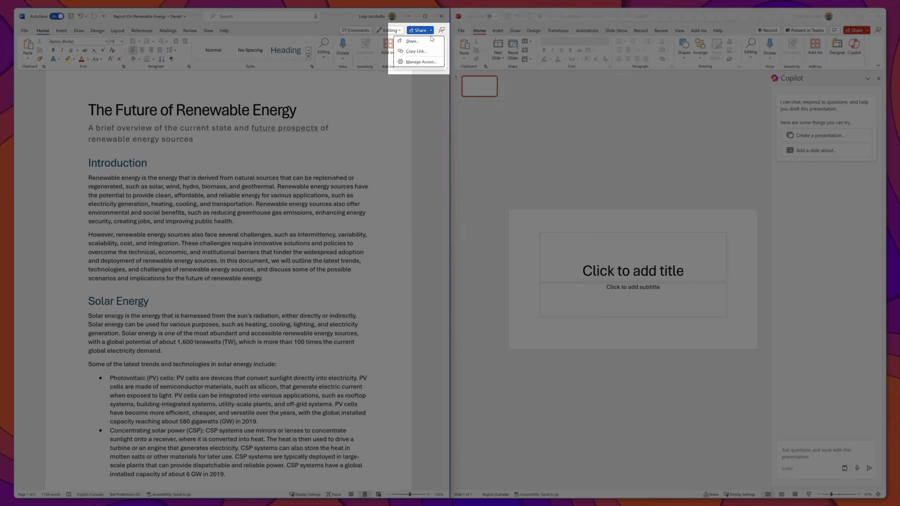
left_click(416, 51)
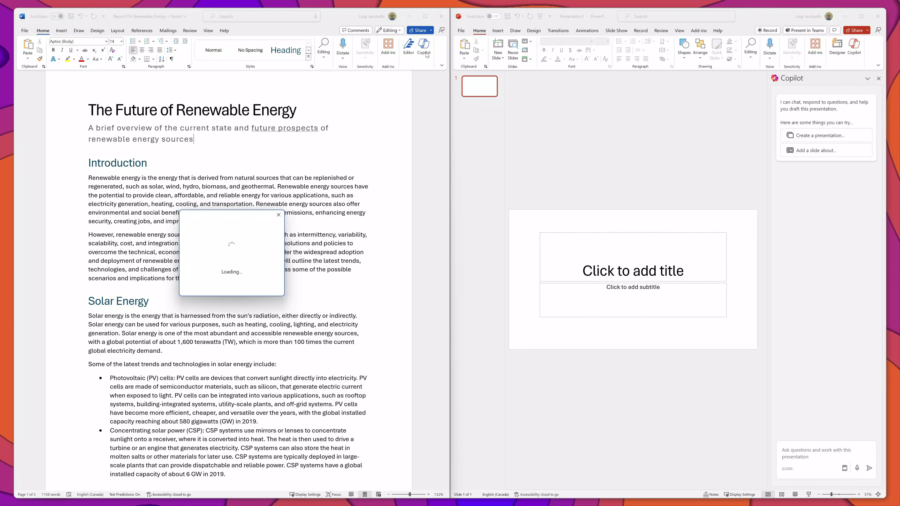
Ask PowerPoint's Copilot 'Create a presentation from this file' with the pasted report link
left_click(754, 449)
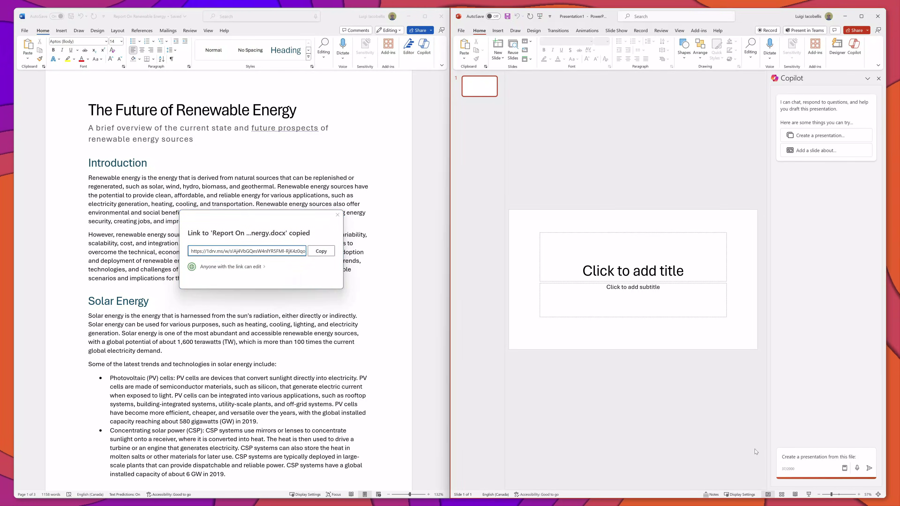
type("Create a presentation from this file")
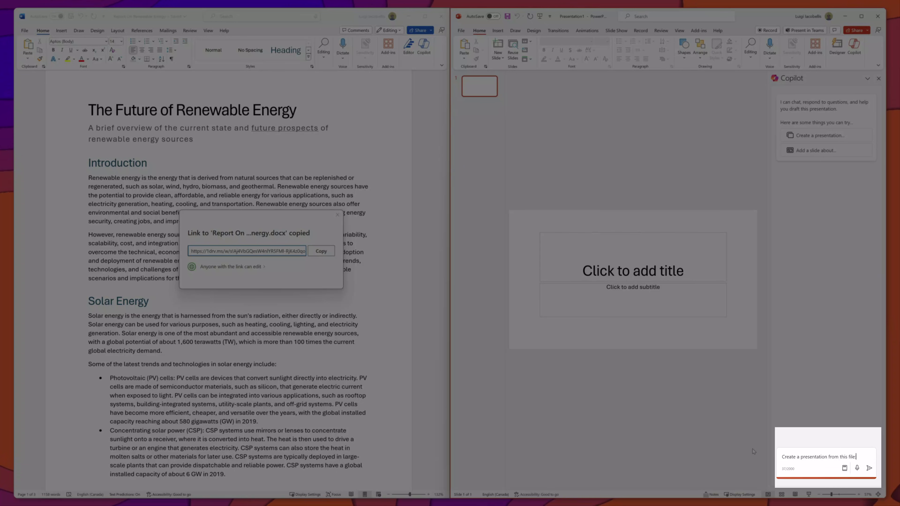
key("ctrl+v")
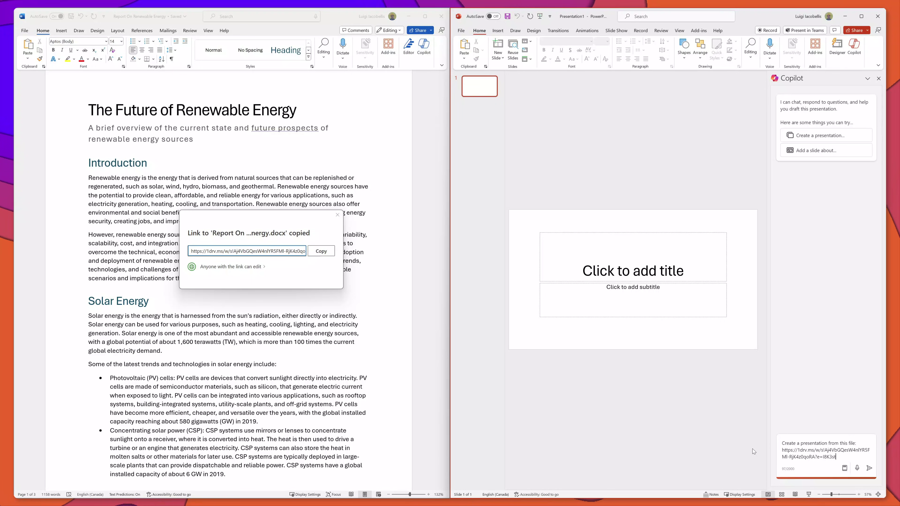
key("Return")
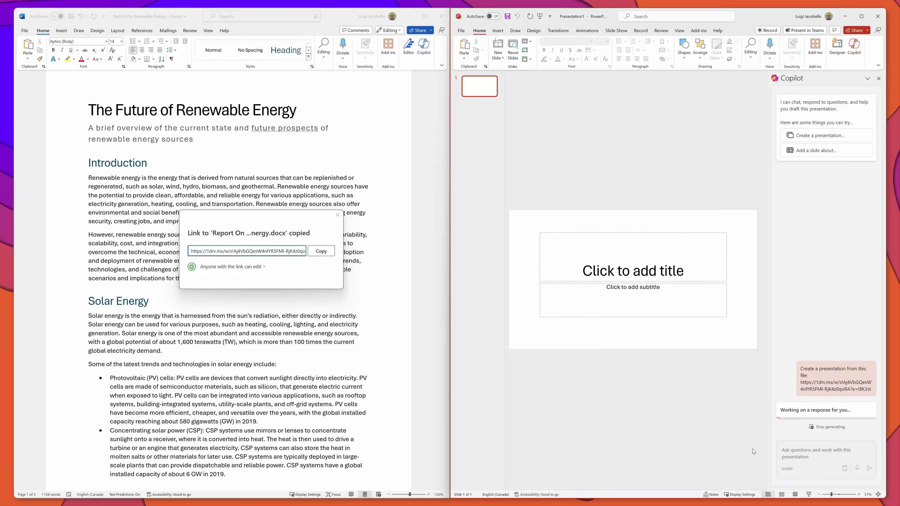